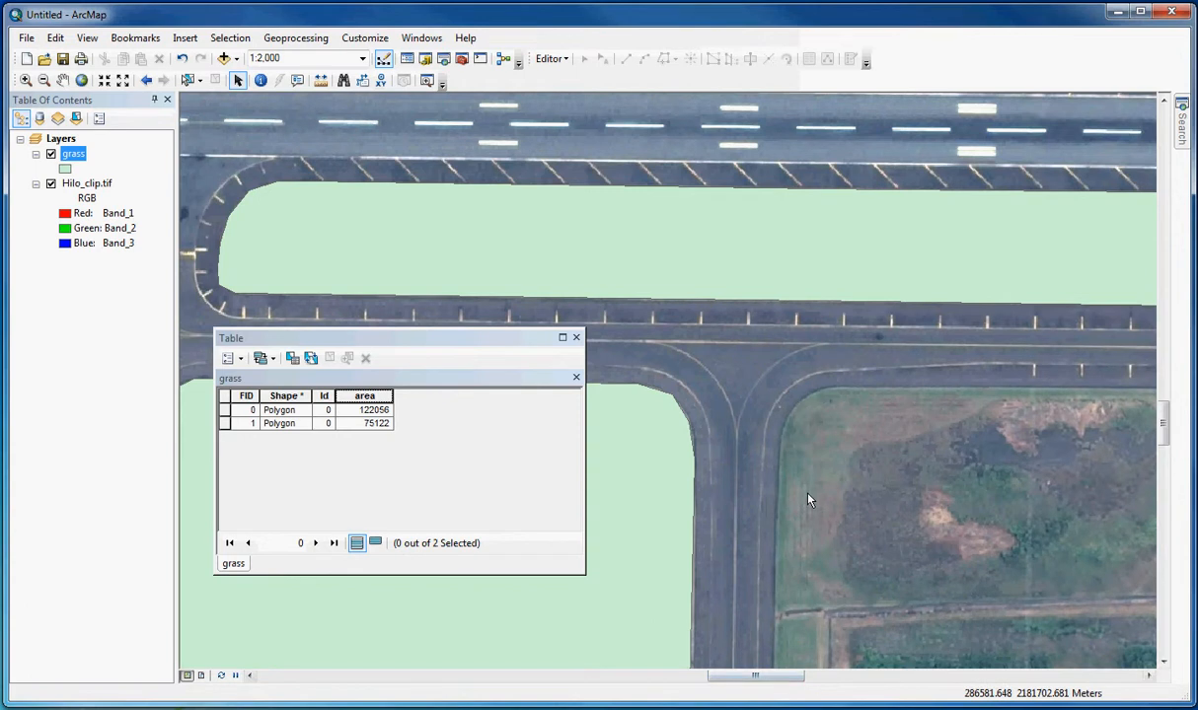
- Start an edit session and cut the long upper grass polygon in two with a vertical line near its western end
left_click(553, 60)
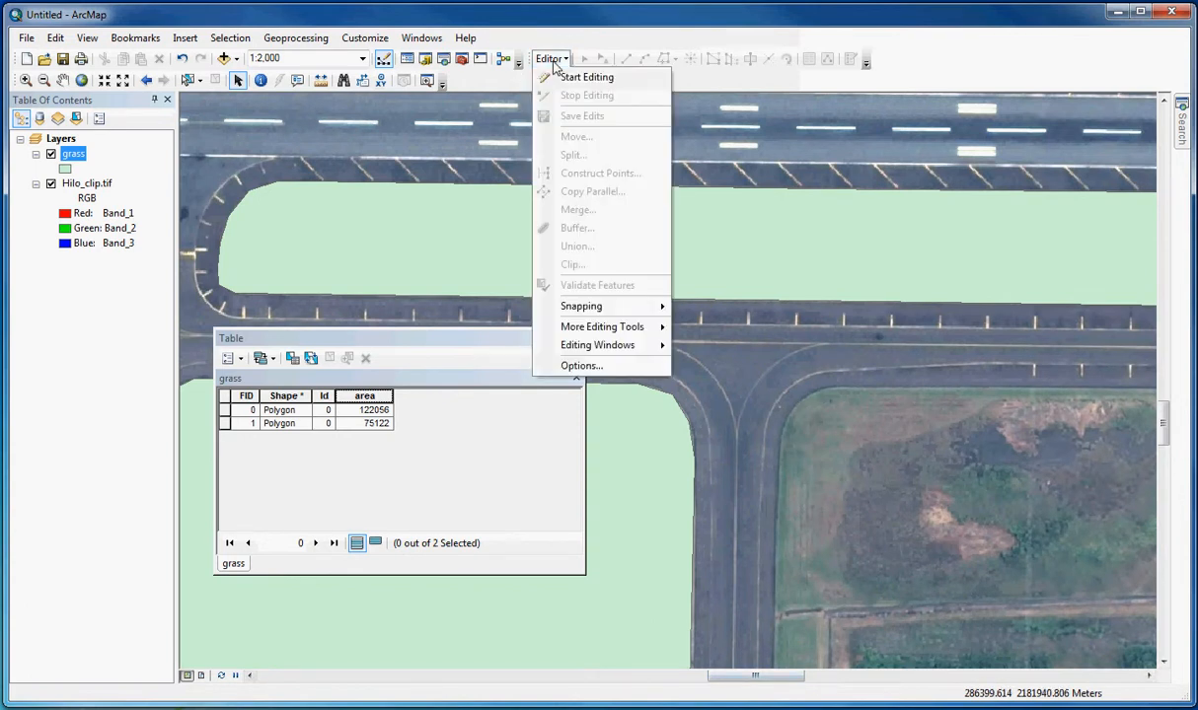
left_click(562, 77)
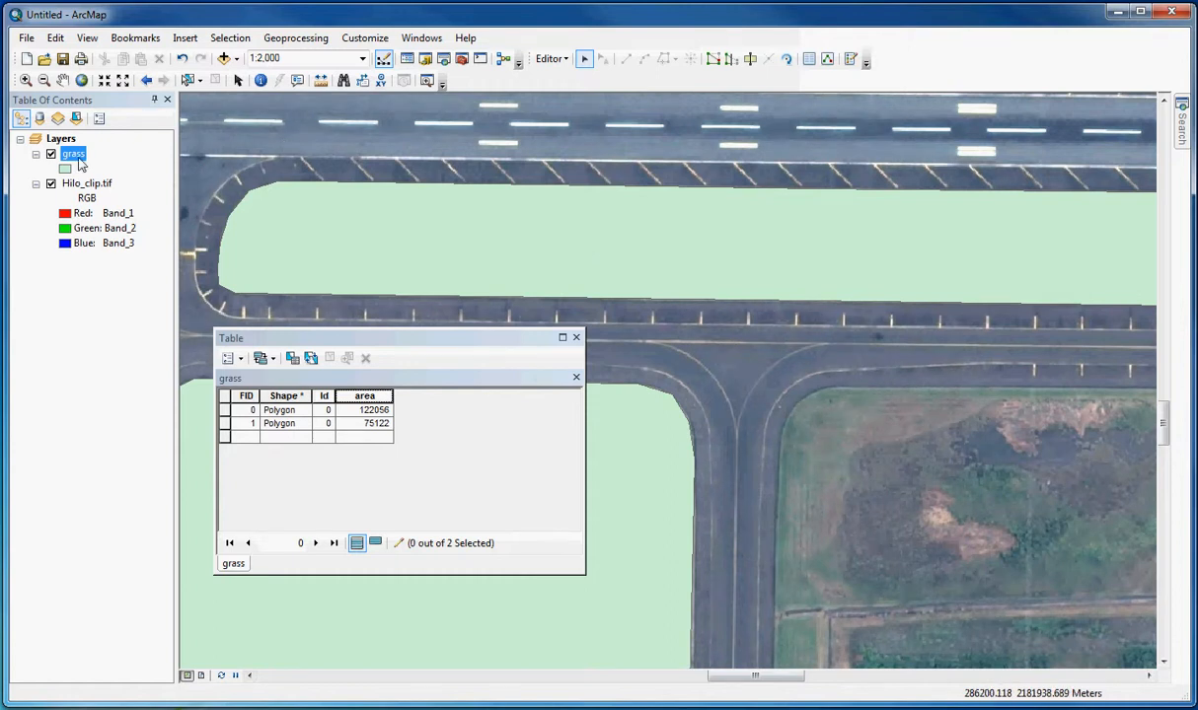
left_click(675, 273)
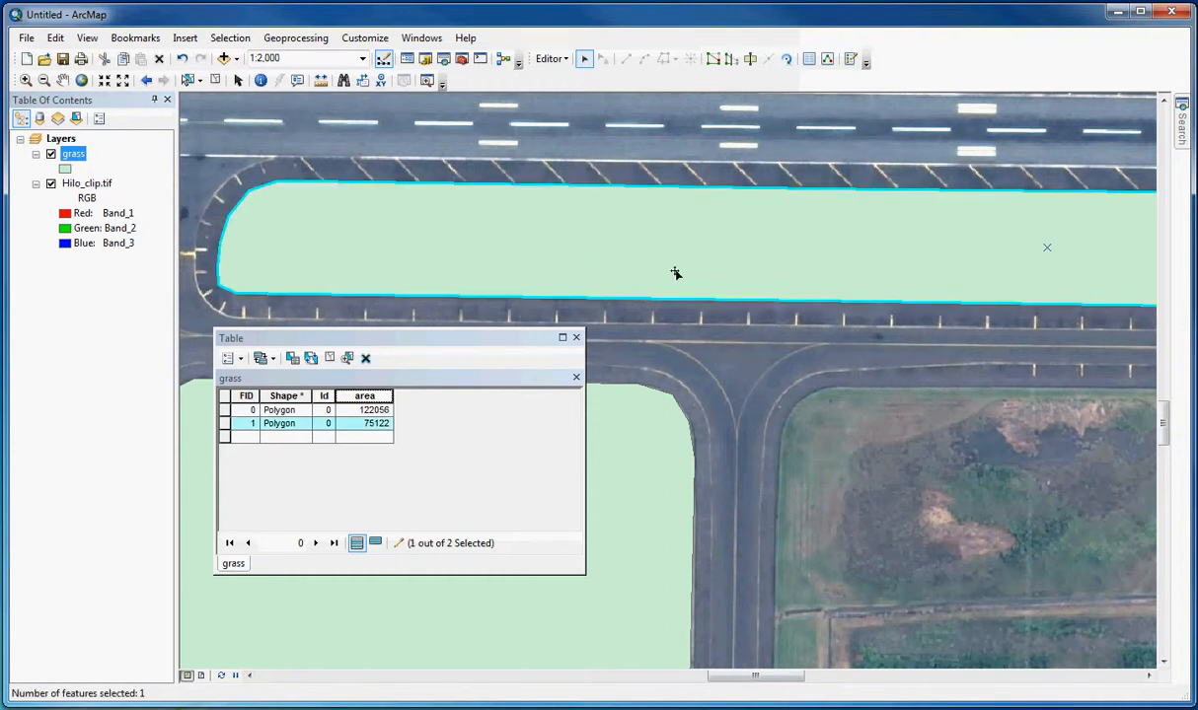
left_click(563, 322)
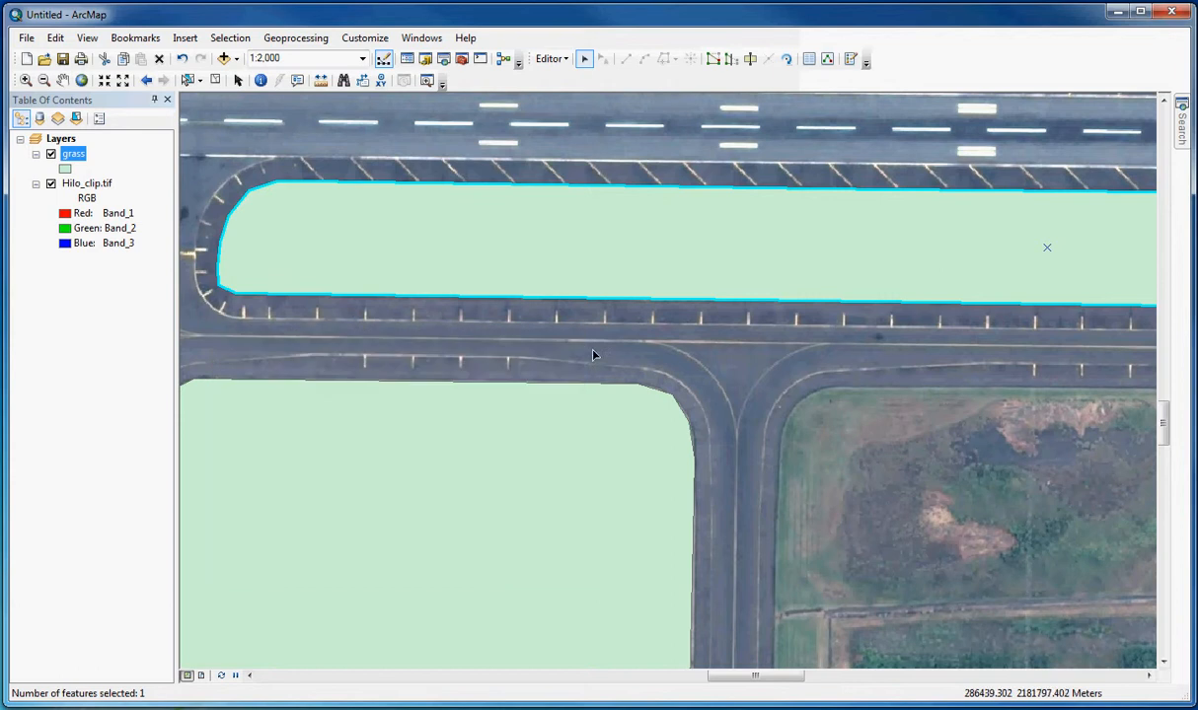
left_click(750, 59)
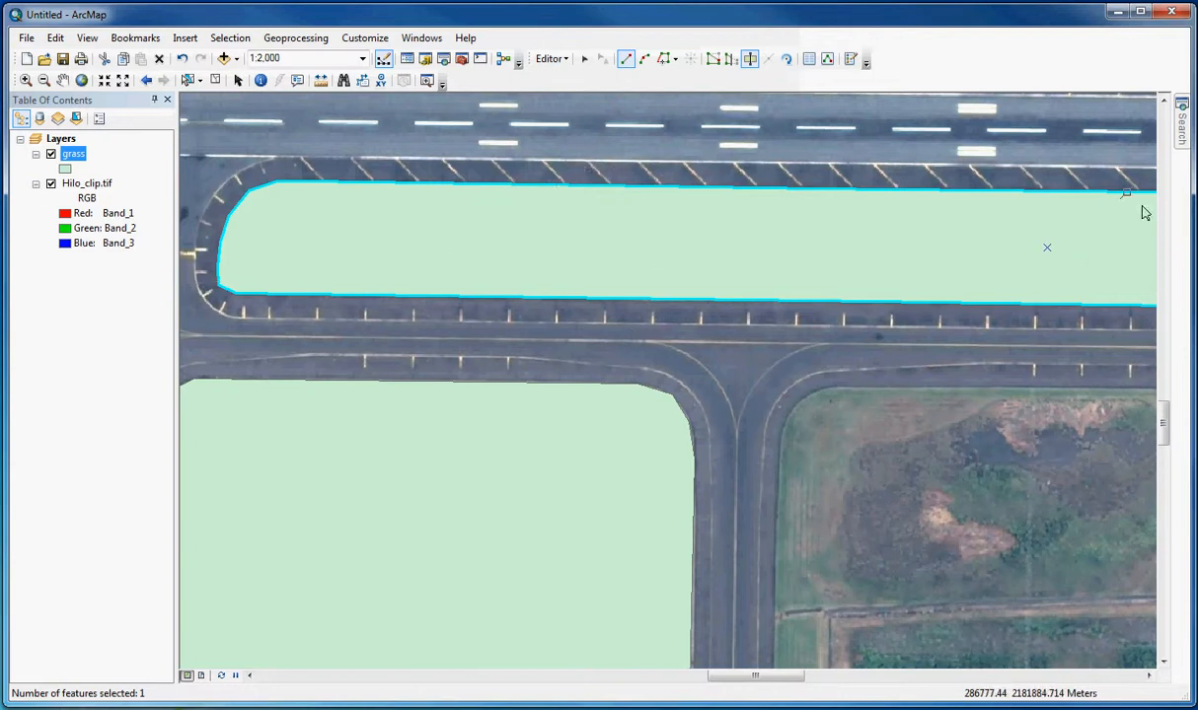
left_click(496, 146)
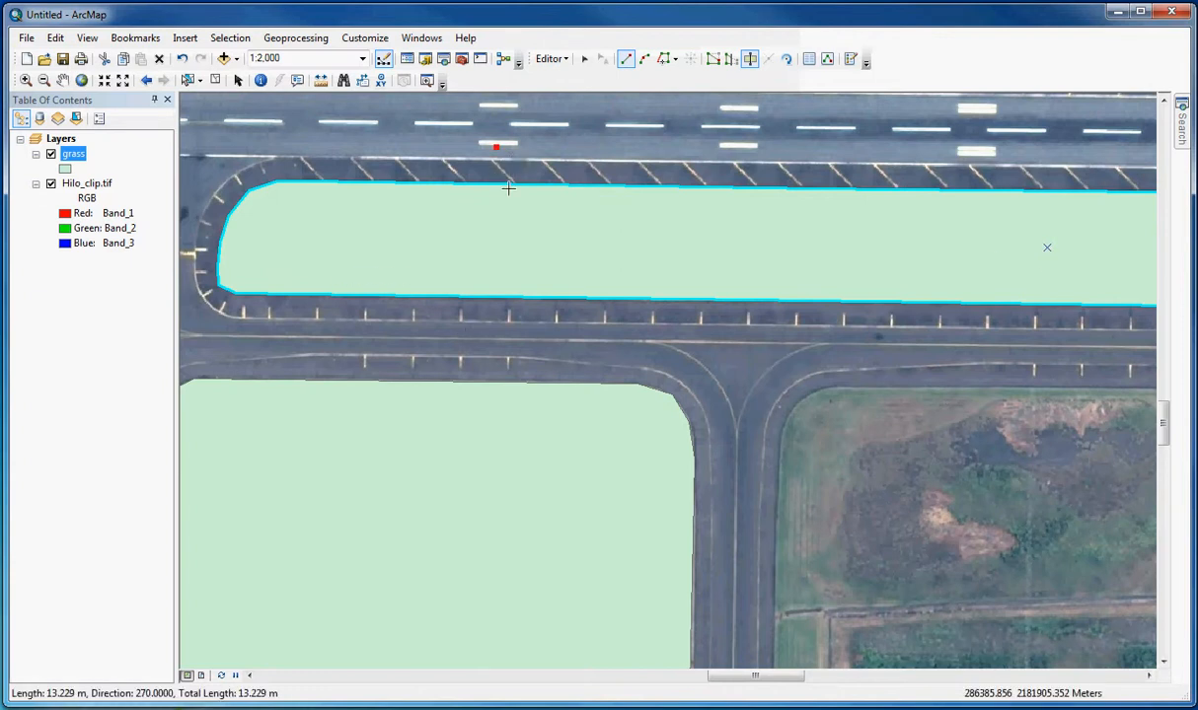
double_click(508, 340)
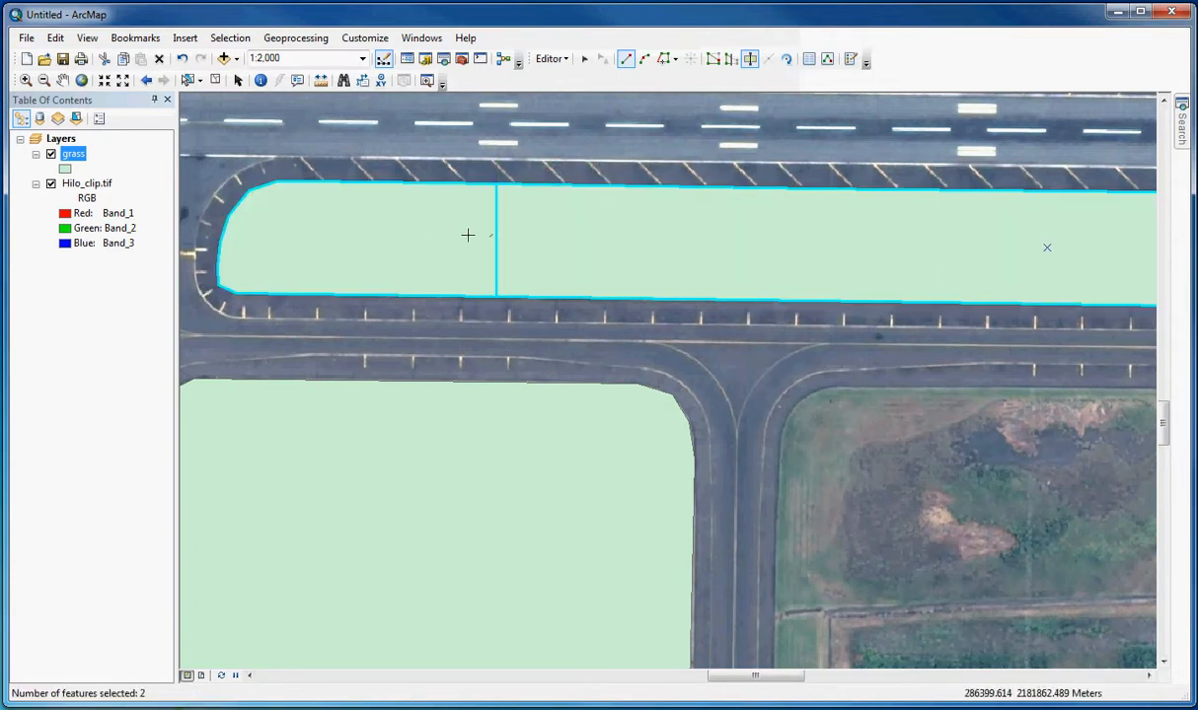
- Clear the feature selection and stop editing, saving the edits to the grass layer
left_click(215, 80)
left_click(549, 58)
left_click(568, 95)
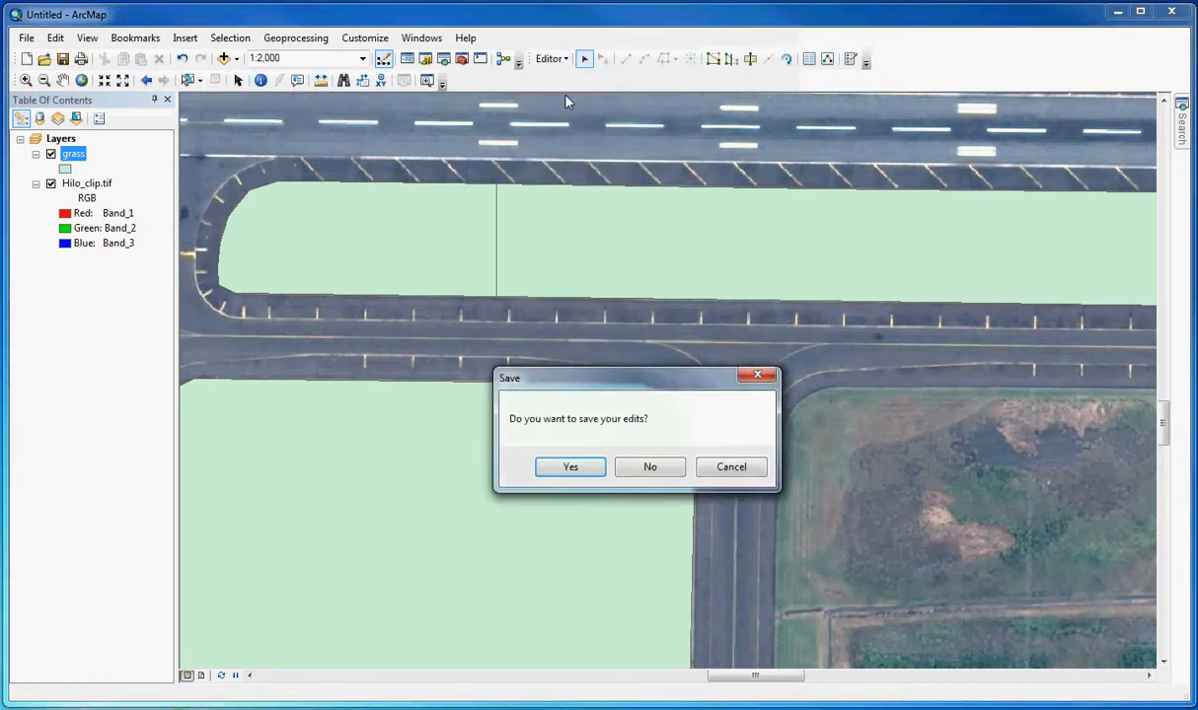
left_click(577, 469)
- Select the grass polygons one at a time on the map to check that the cut pieces are separate features
left_click(187, 80)
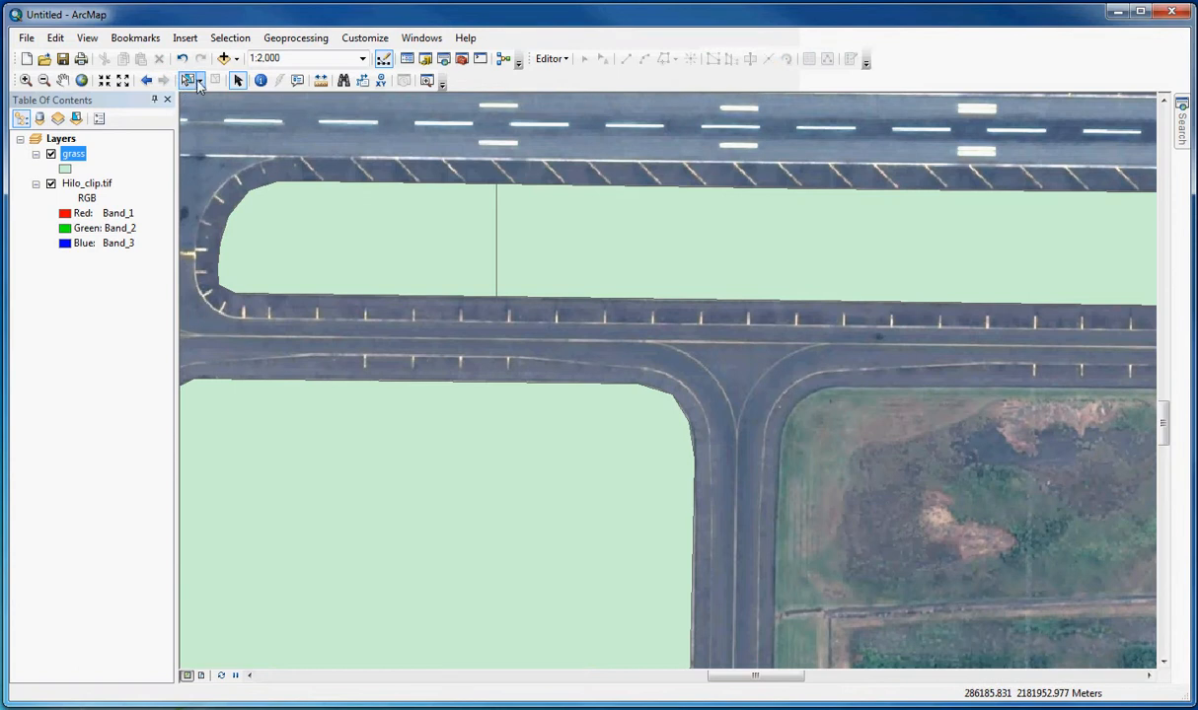
left_click(410, 256)
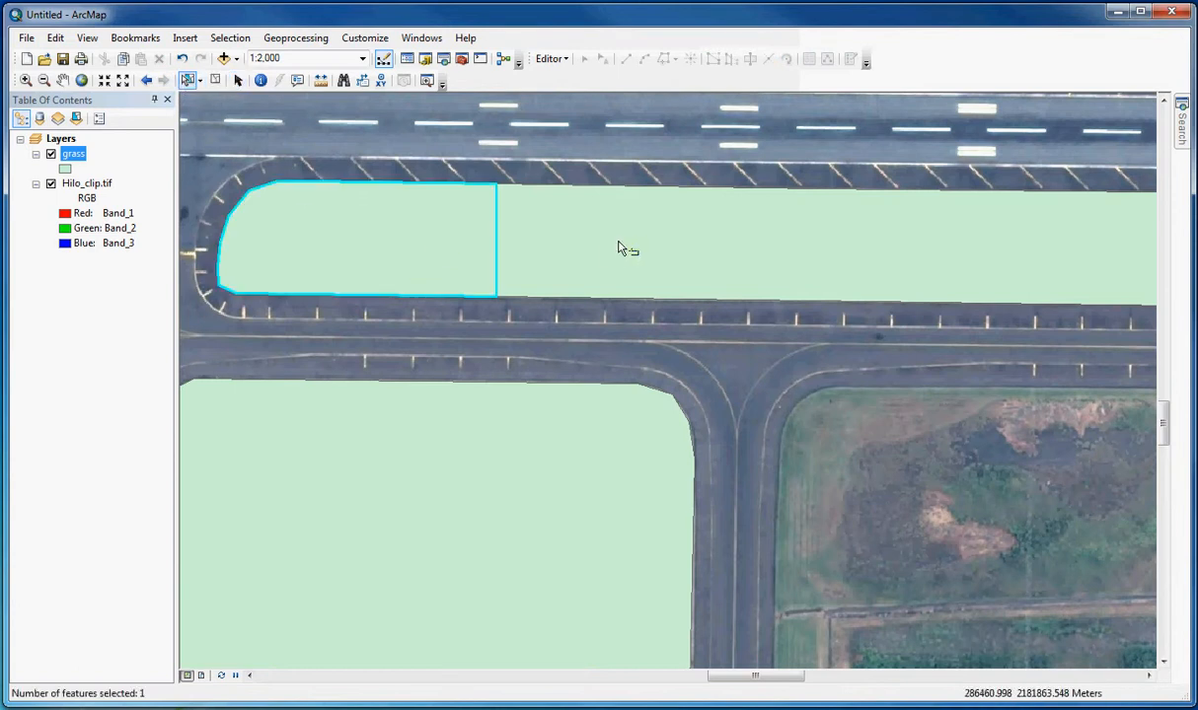
left_click(632, 249)
left_click(509, 464)
left_click(419, 232)
left_click(525, 231)
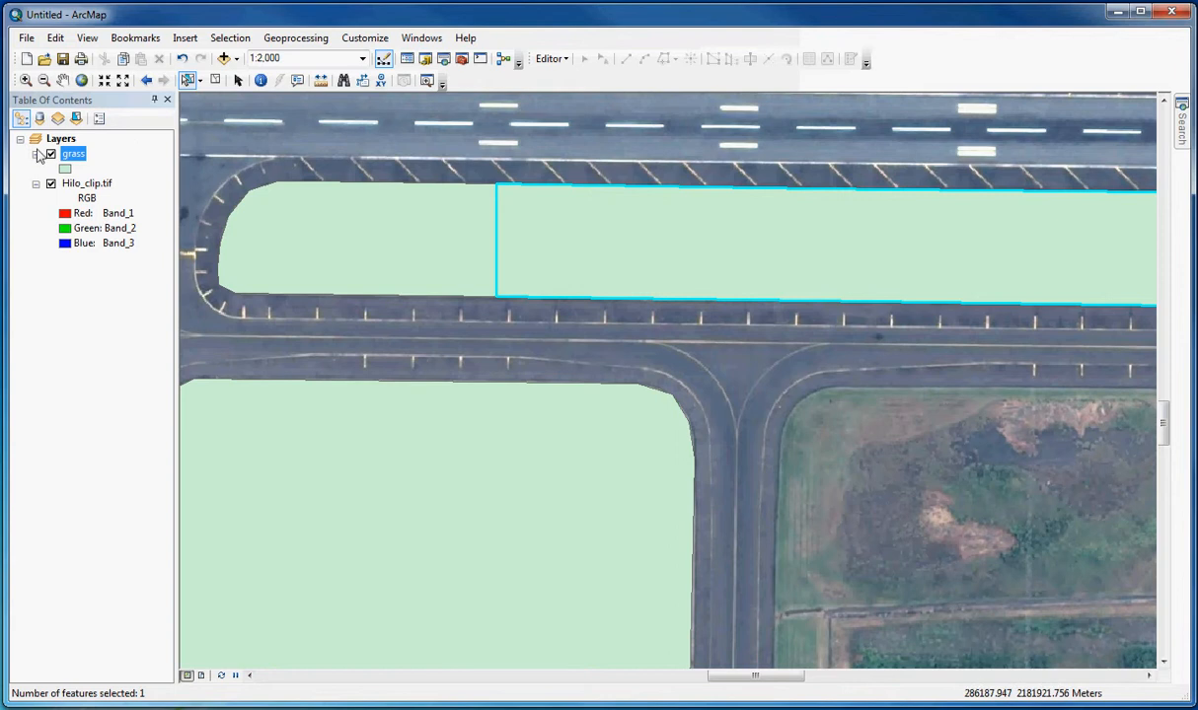
- Open the grass attribute table and select its records one by one to match each area value with its polygon on the map
right_click(74, 155)
left_click(112, 206)
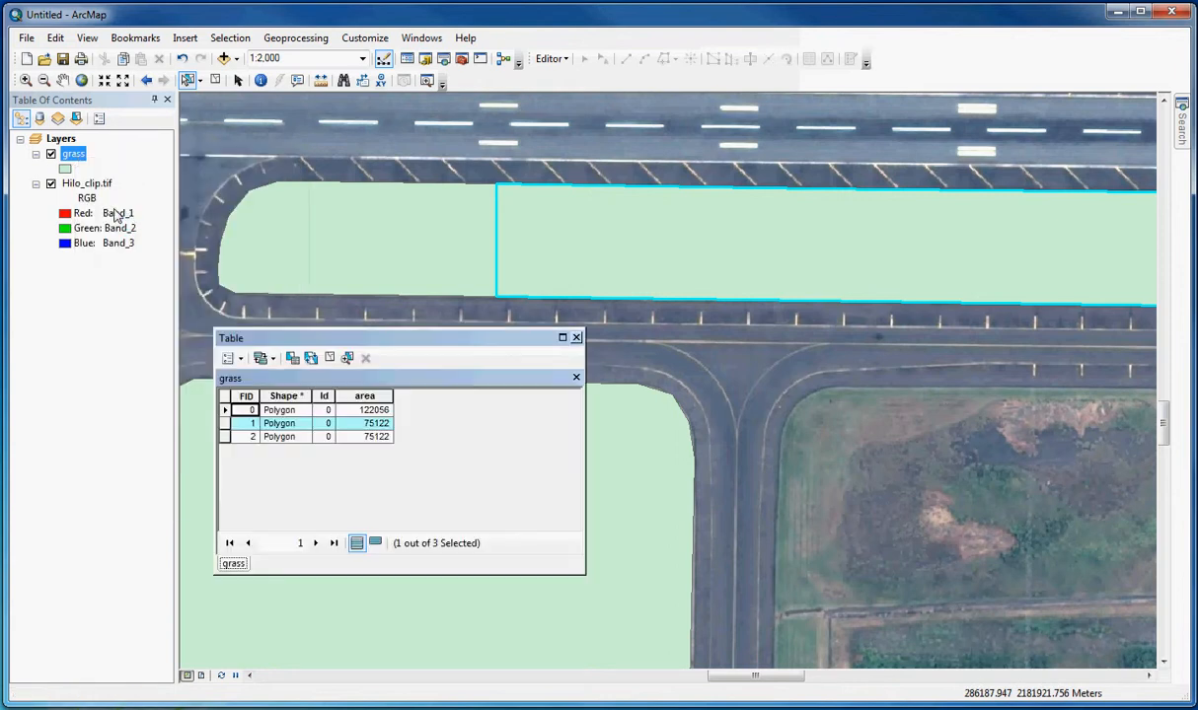
left_click_drag(320, 338, 783, 330)
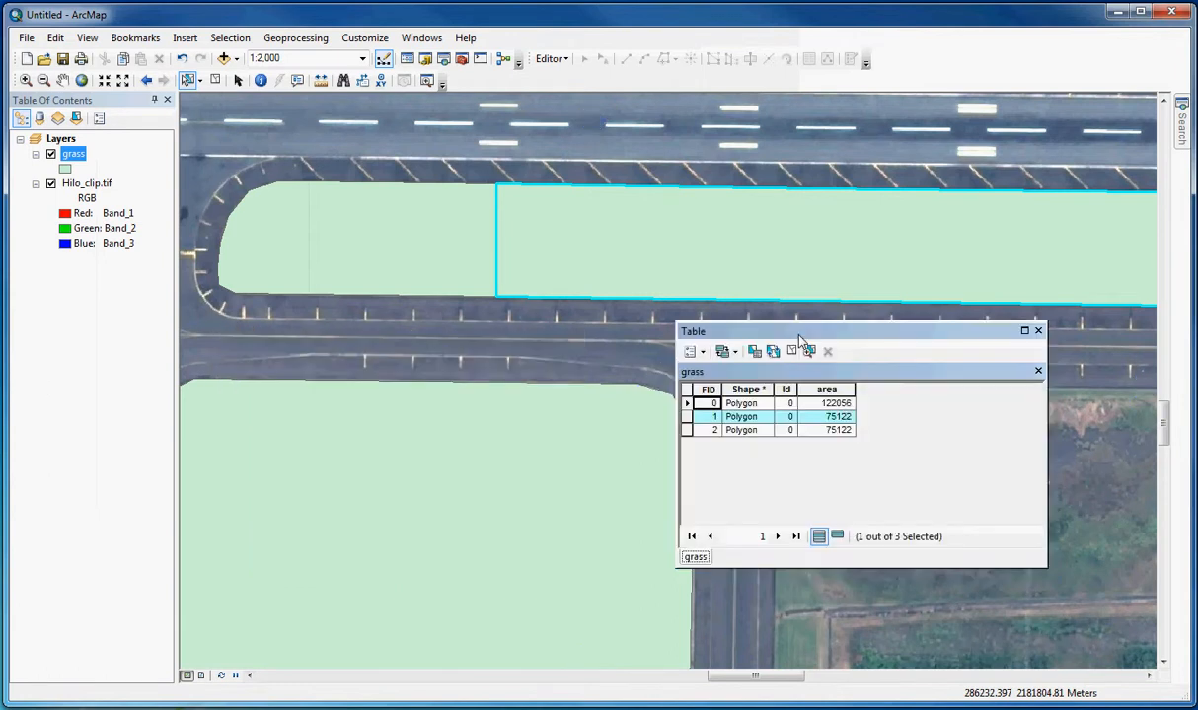
left_click(687, 405)
left_click(688, 417)
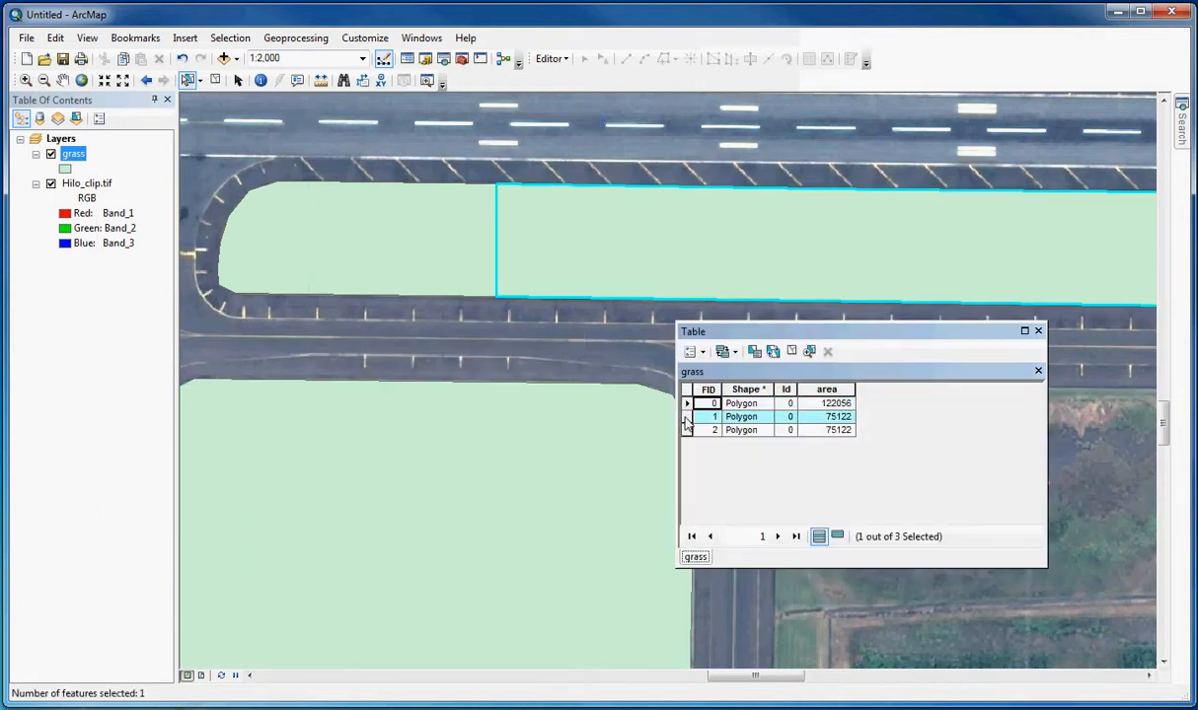
left_click(688, 430)
left_click_drag(730, 333, 805, 340)
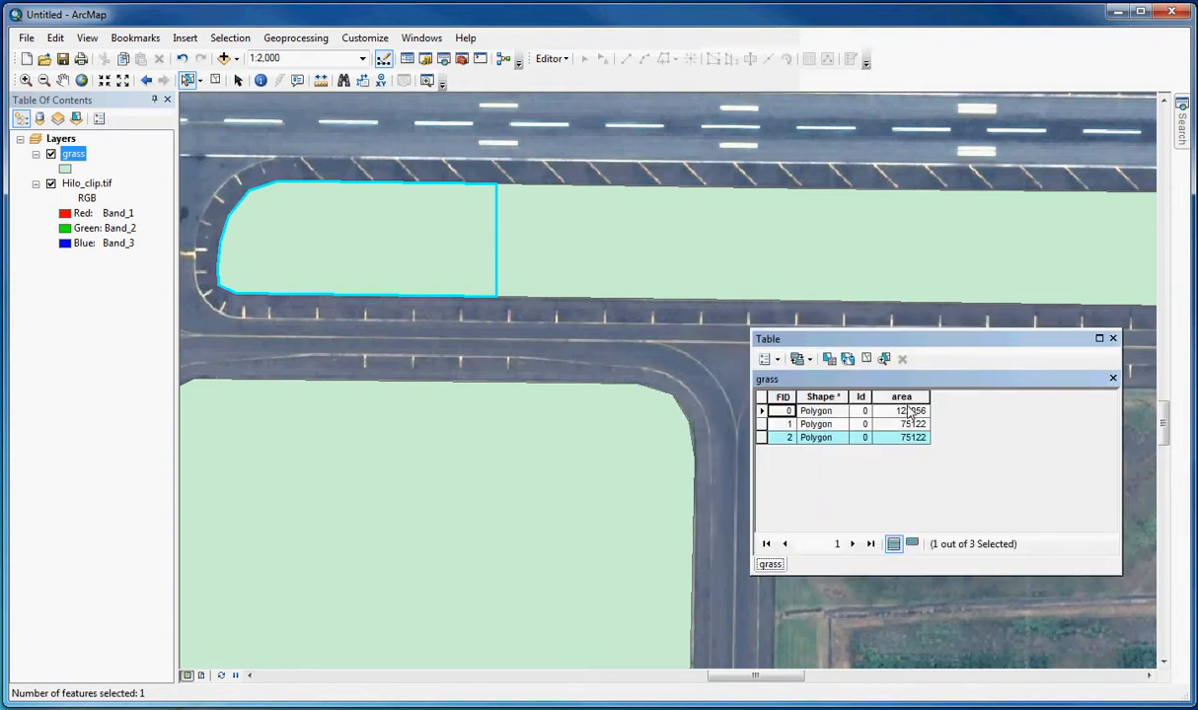
left_click(761, 412)
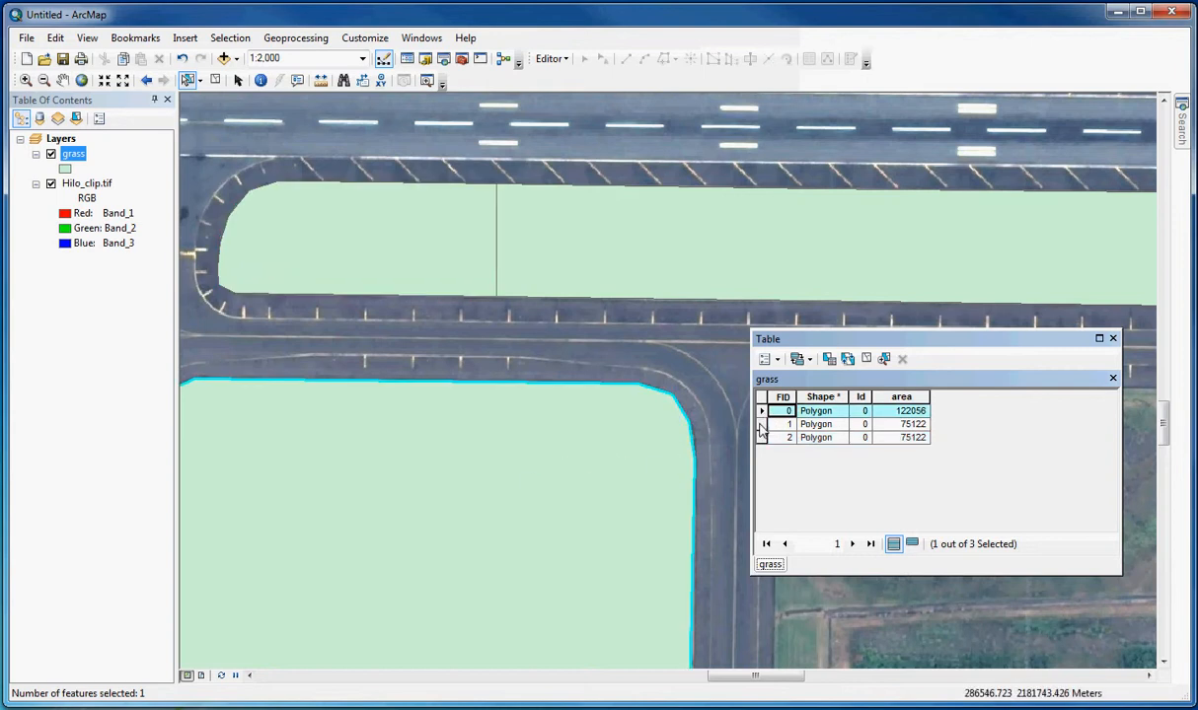
left_click(761, 426)
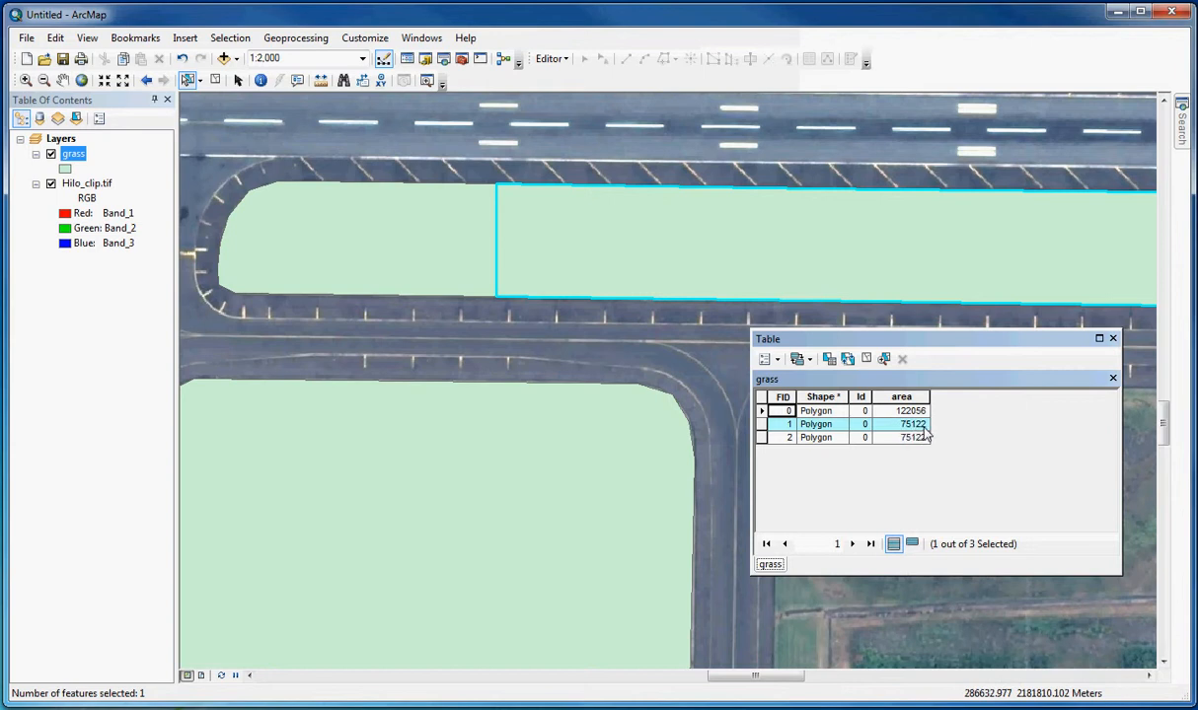
- Recalculate the area in square meters for only the small western piece (FID 2), using the data source's coordinate system
left_click(760, 440)
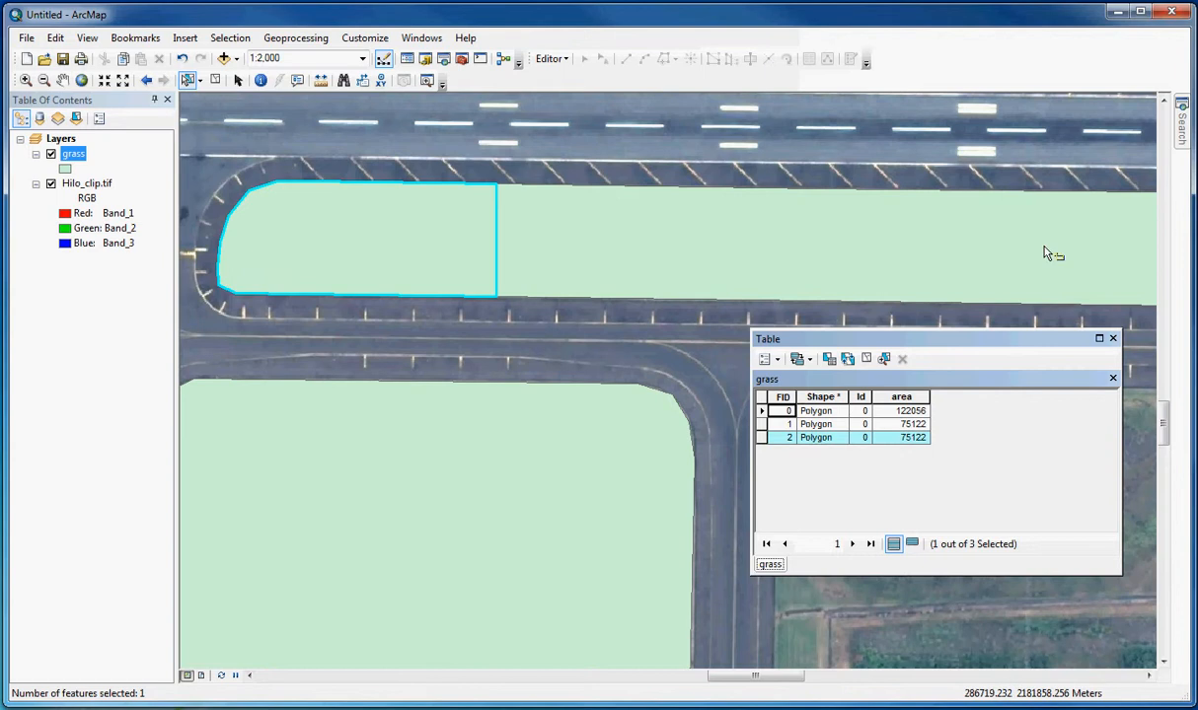
left_click(913, 398)
right_click(914, 397)
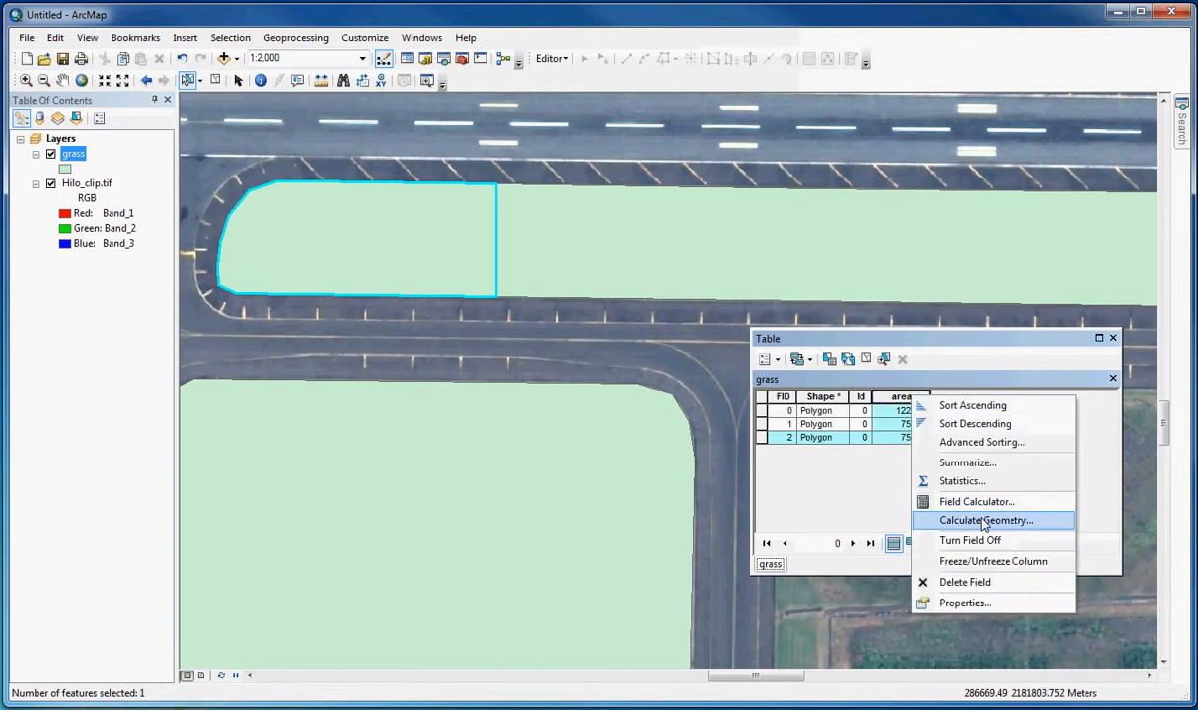
left_click(984, 520)
left_click(559, 394)
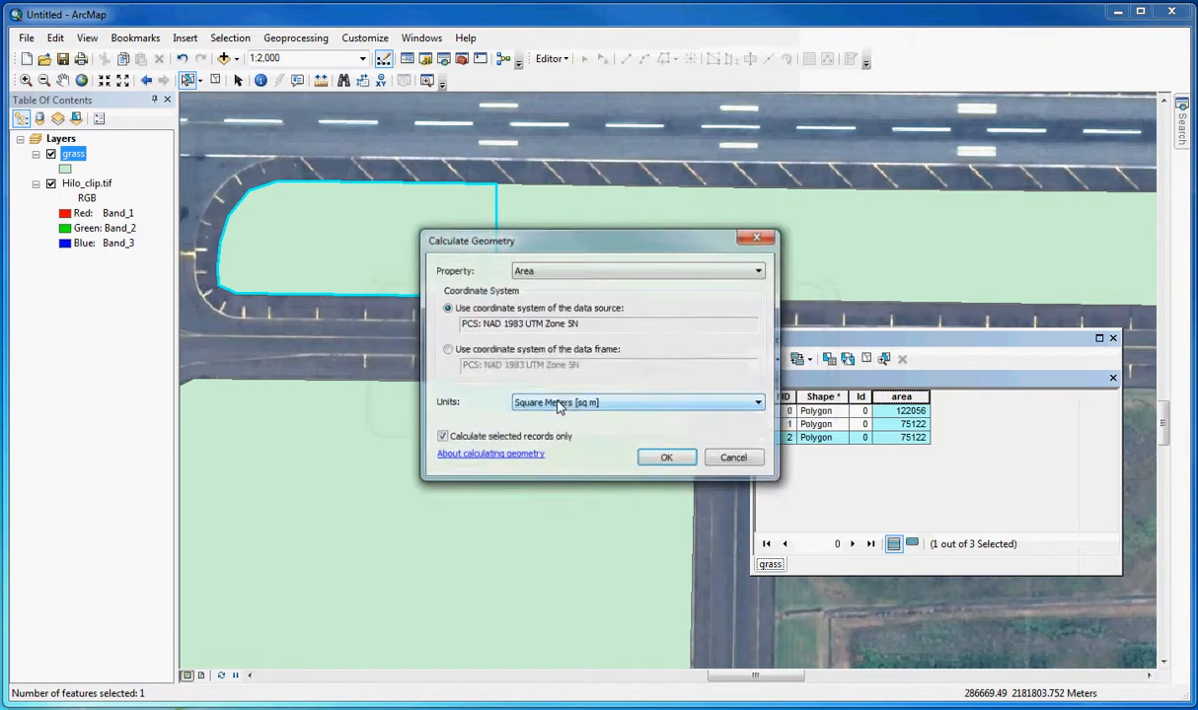
left_click(666, 459)
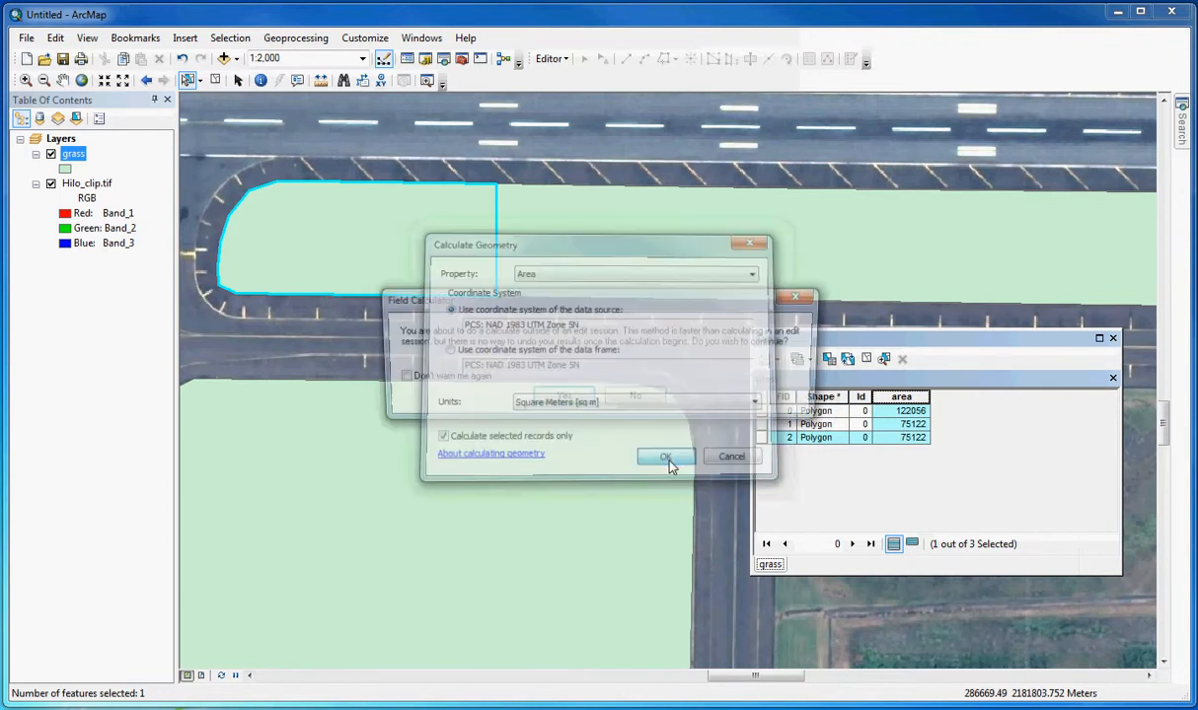
left_click(561, 399)
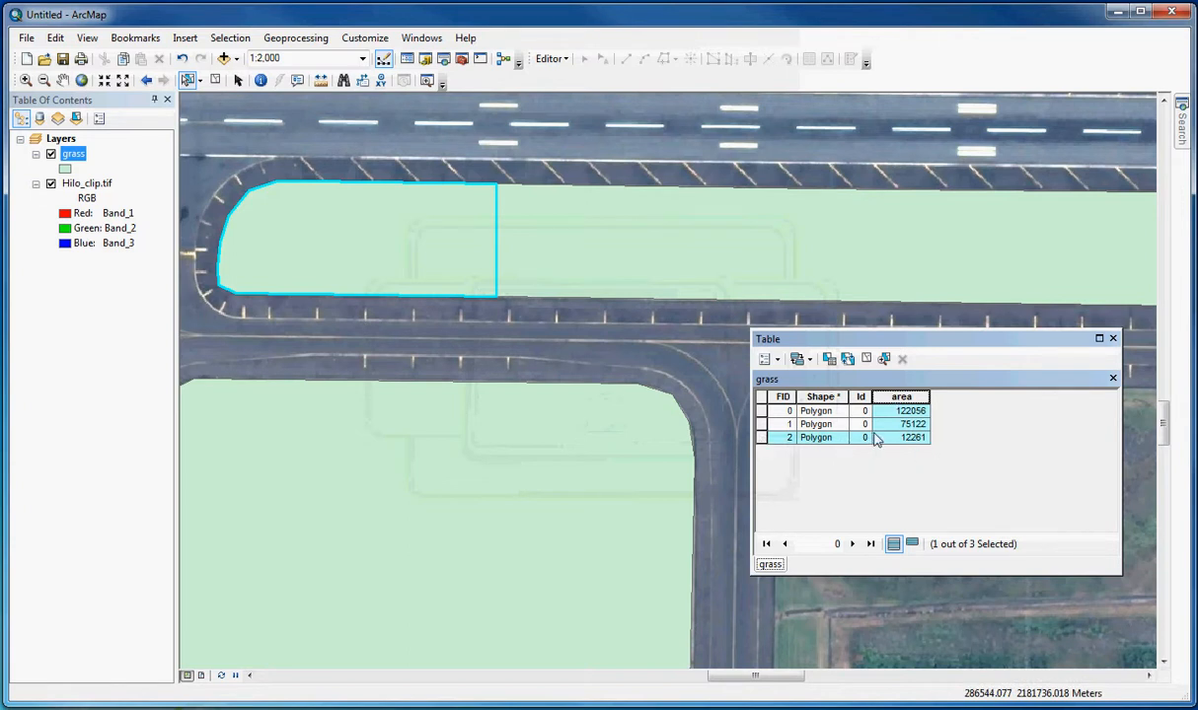
- Select the table records in turn to compare the area values of the three grass polygons
left_click(762, 424)
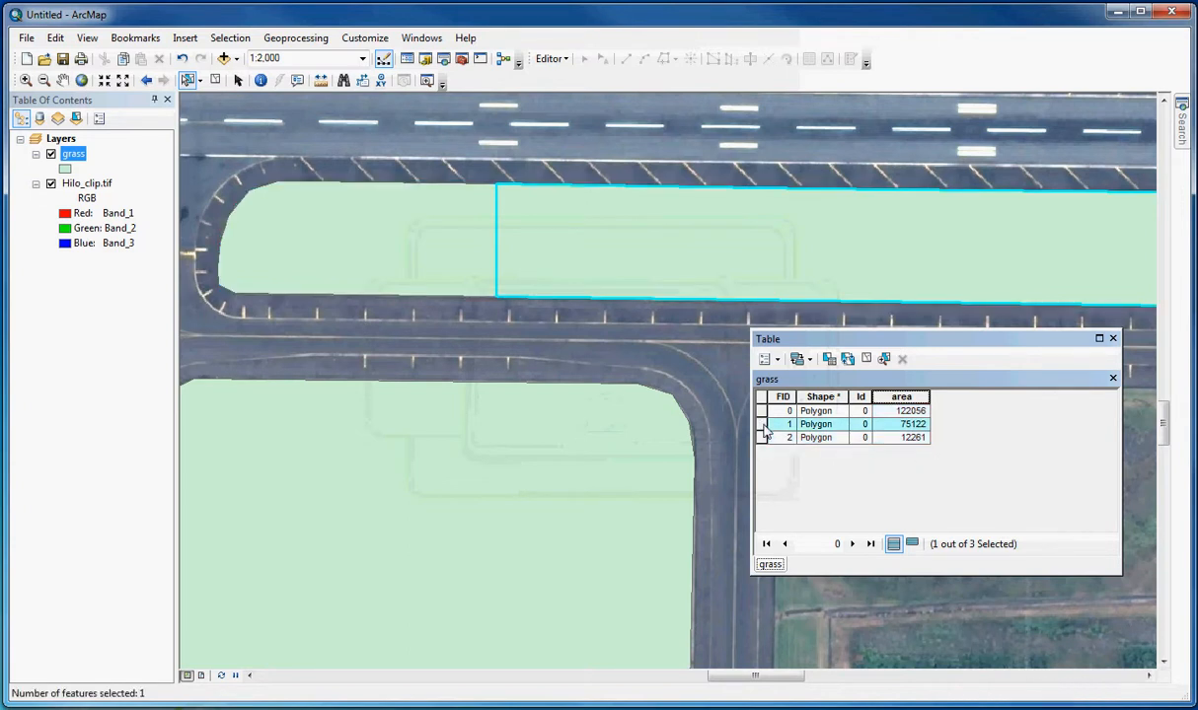
left_click(761, 411)
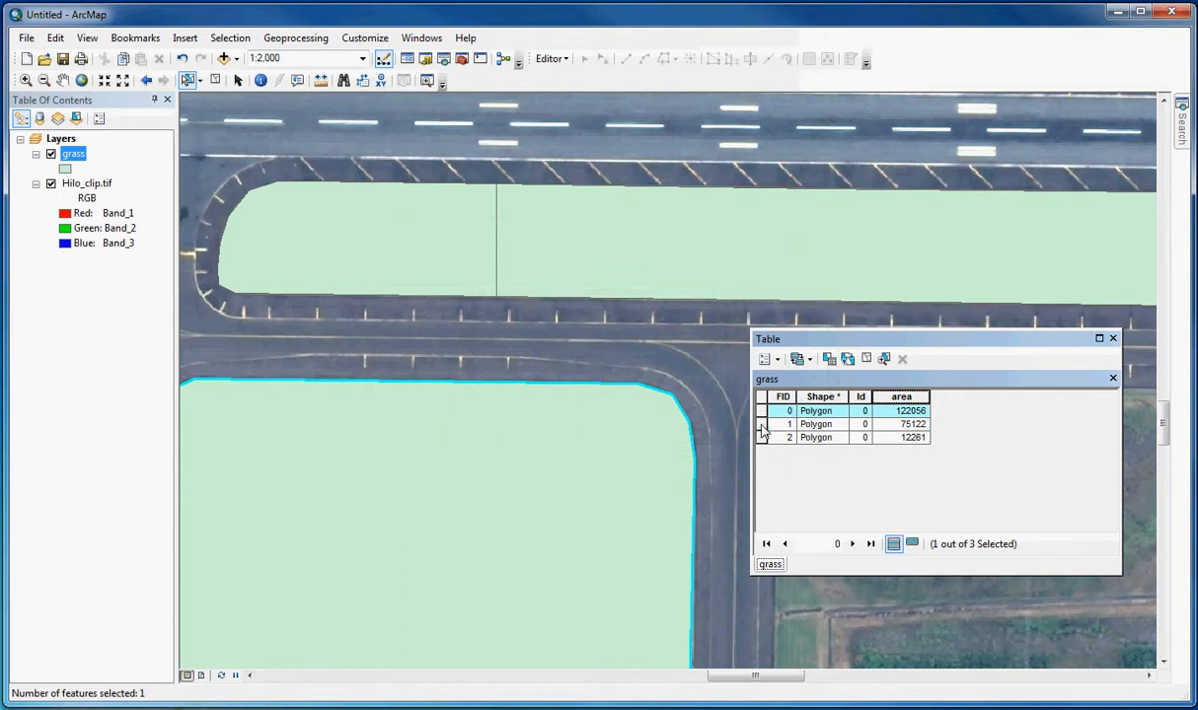
left_click(761, 424)
left_click(762, 437)
left_click(762, 424)
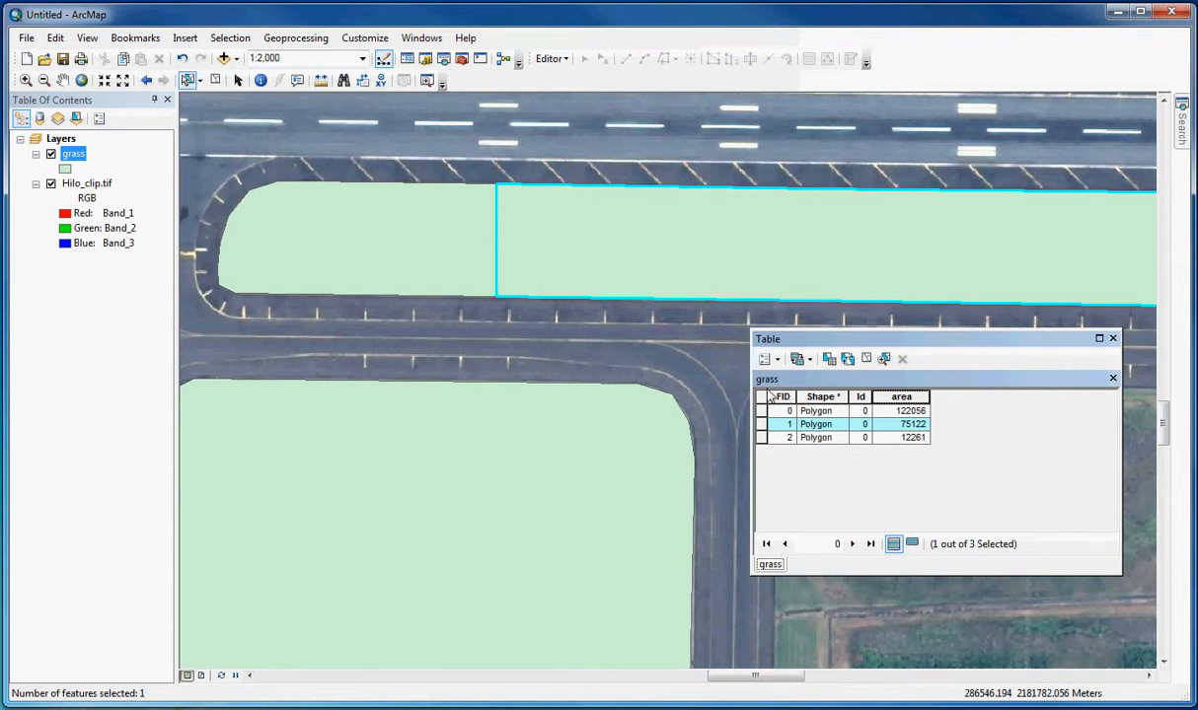
- Clear the selection and recalculate the area field in square meters for all grass records
left_click(729, 378)
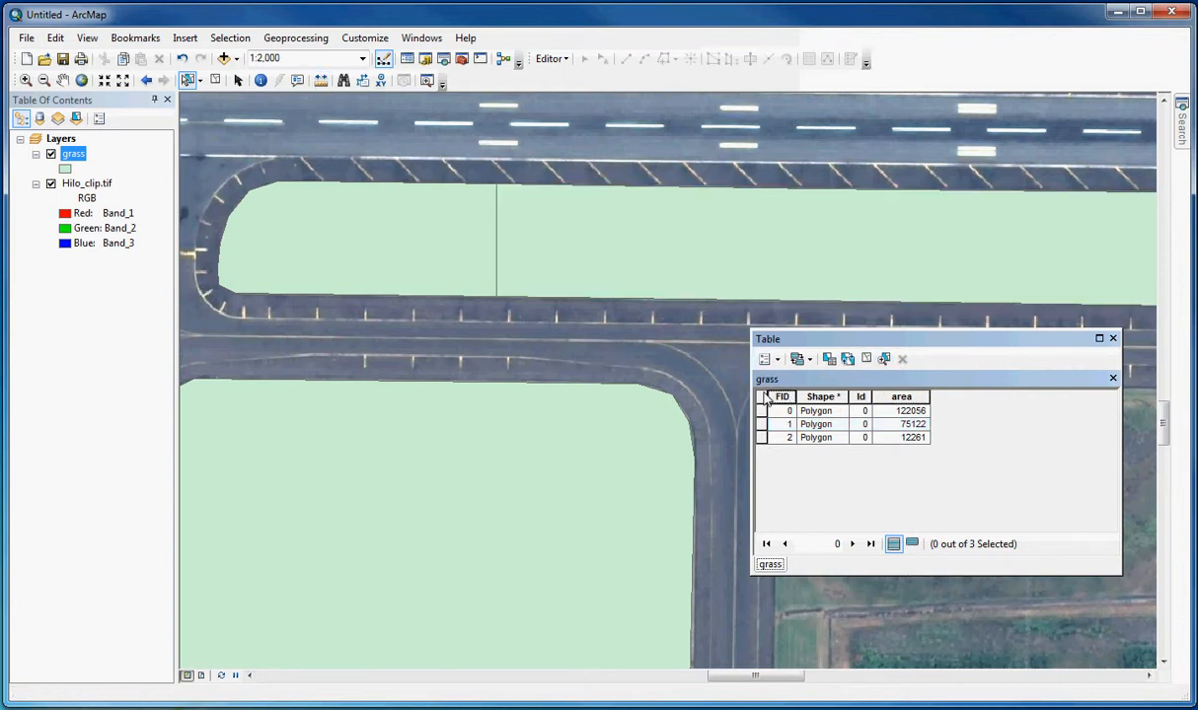
right_click(900, 399)
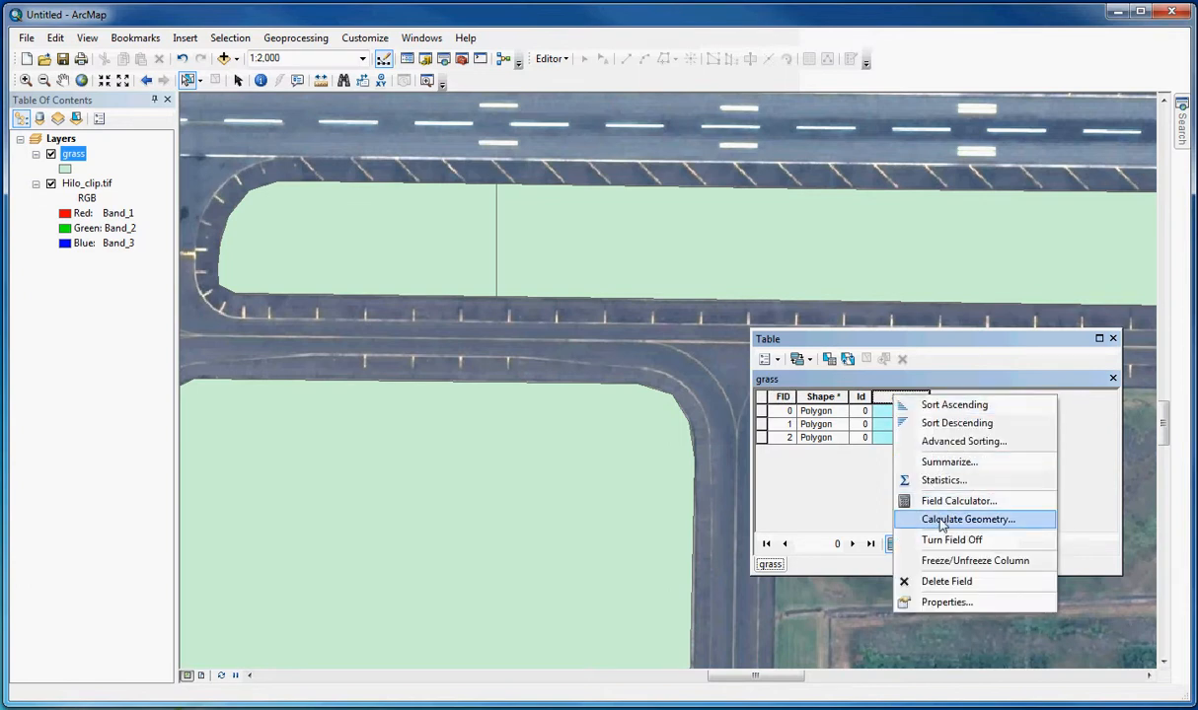
left_click(940, 519)
left_click(551, 400)
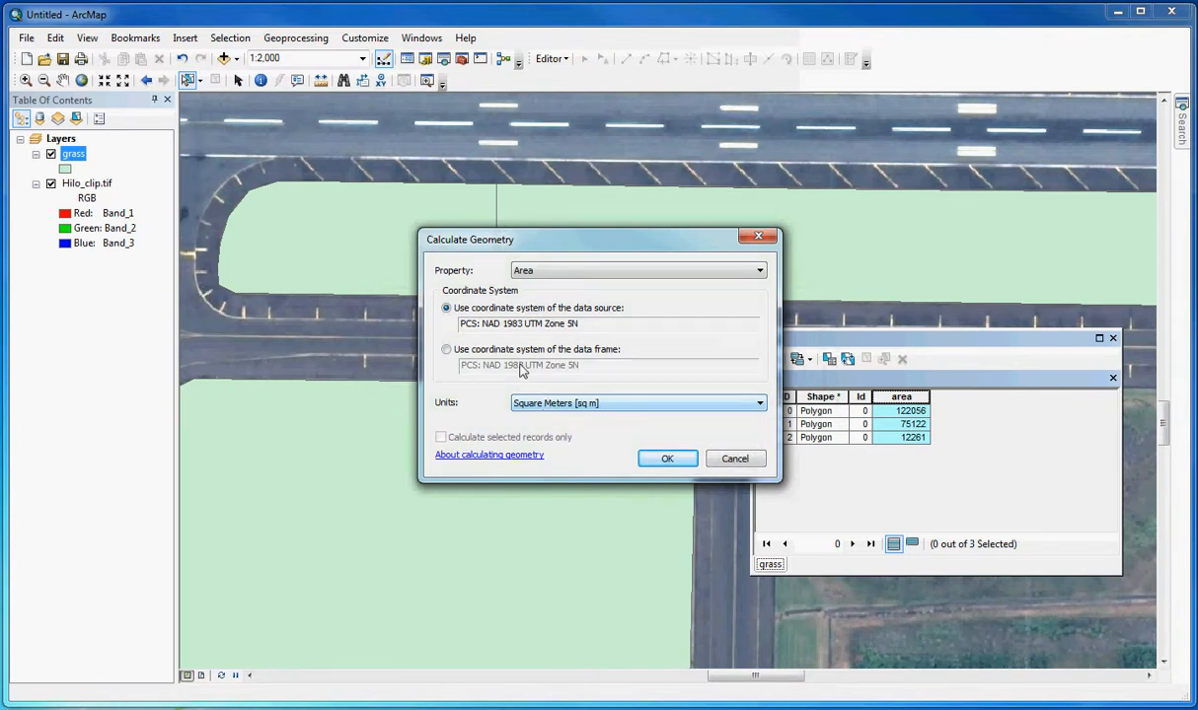
left_click(690, 462)
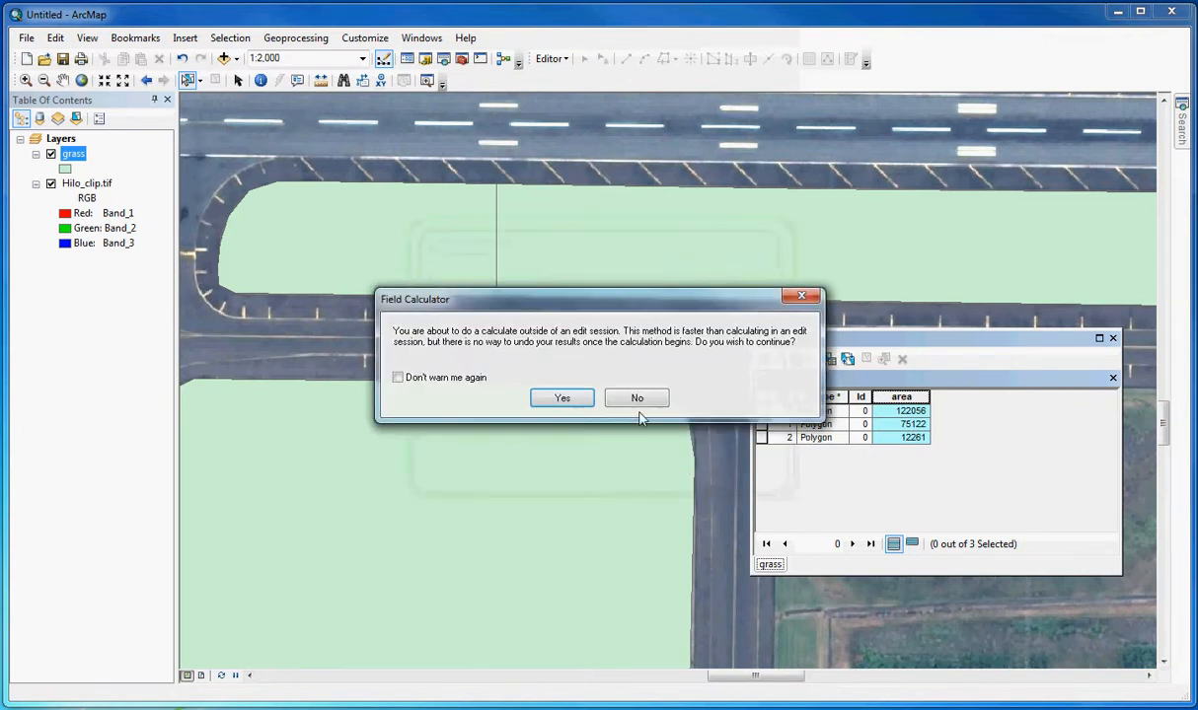
left_click(569, 399)
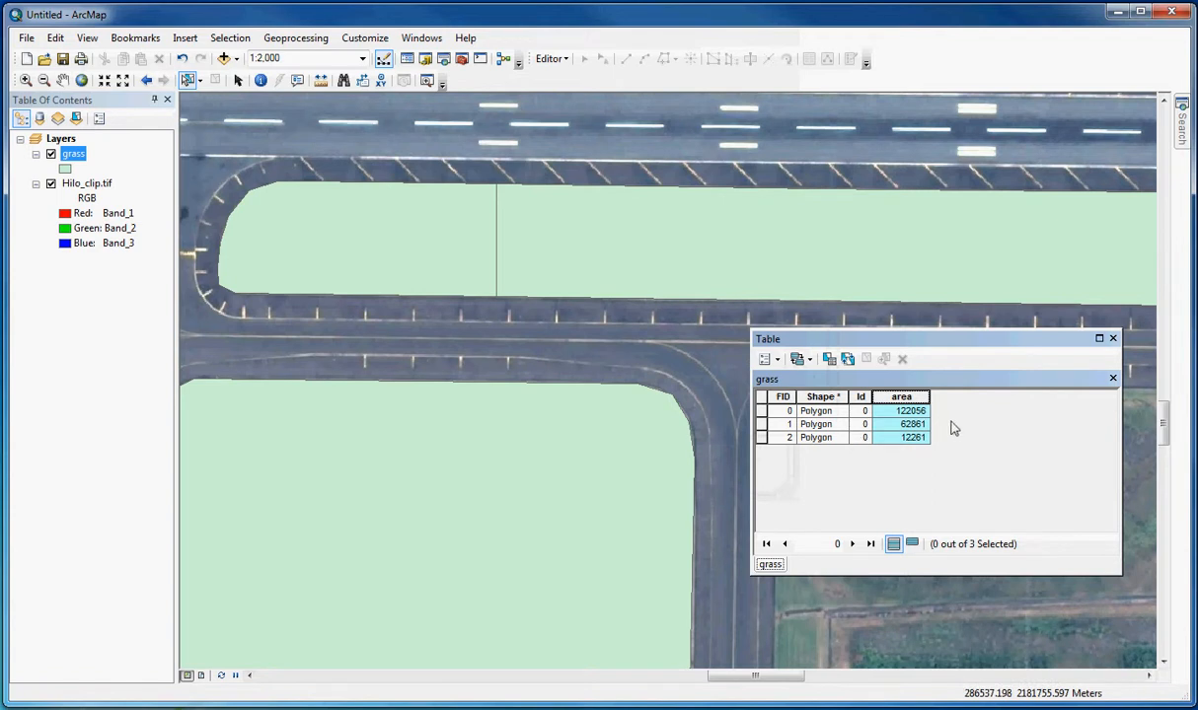